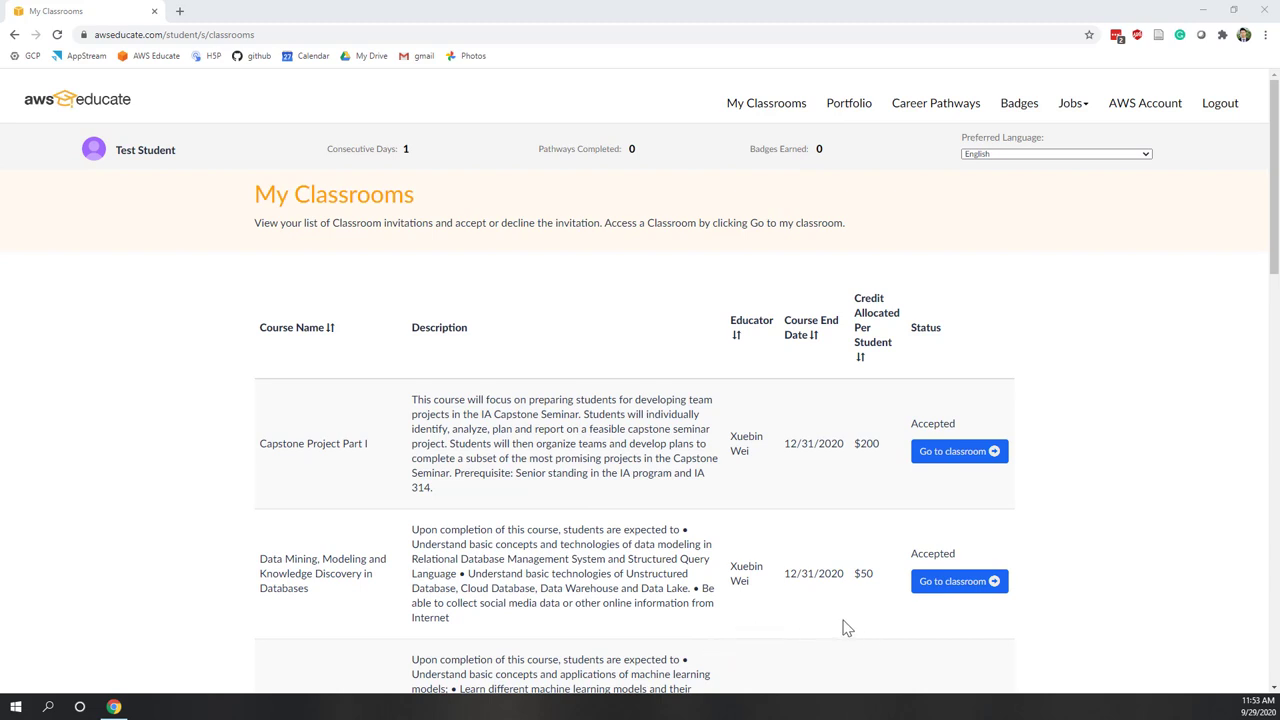
Go to the Data Mining, Modeling and Knowledge Discovery in Databases classroom and open its AWS Console.
{"action": "left_click", "coordinate": [960, 590]}
{"action": "left_click", "coordinate": [752, 359]}
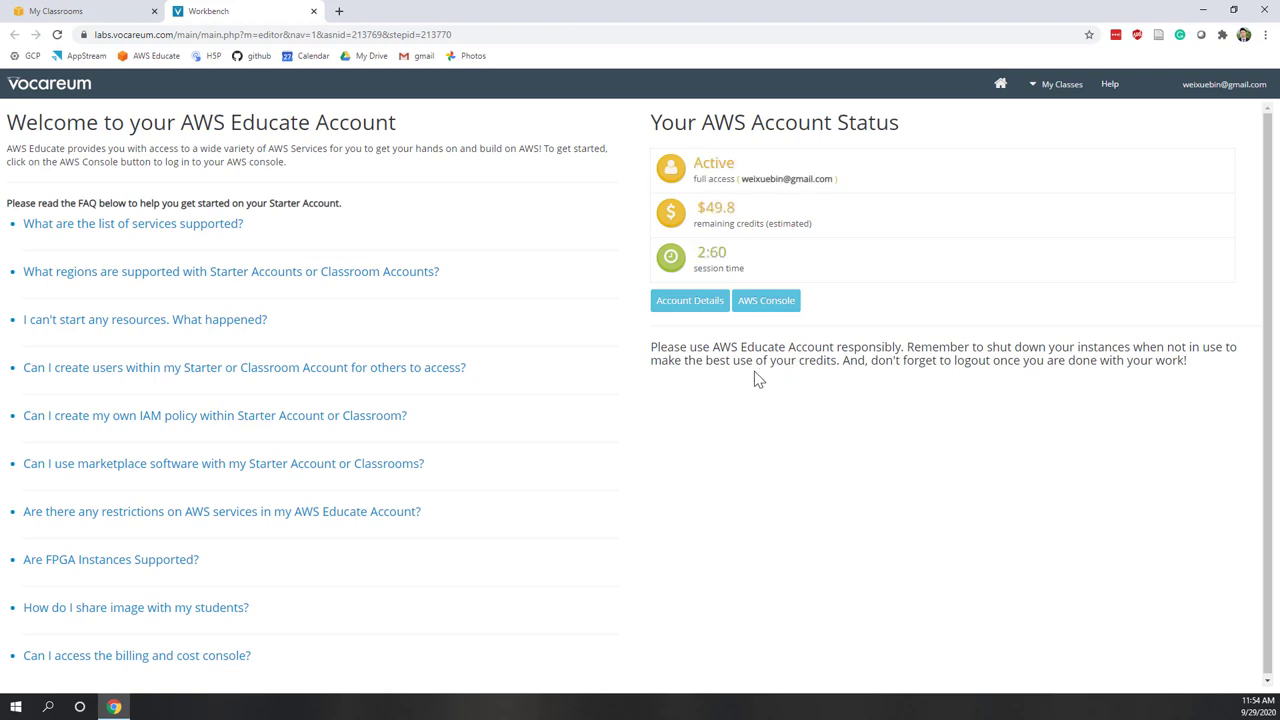
{"action": "left_click", "coordinate": [774, 310]}
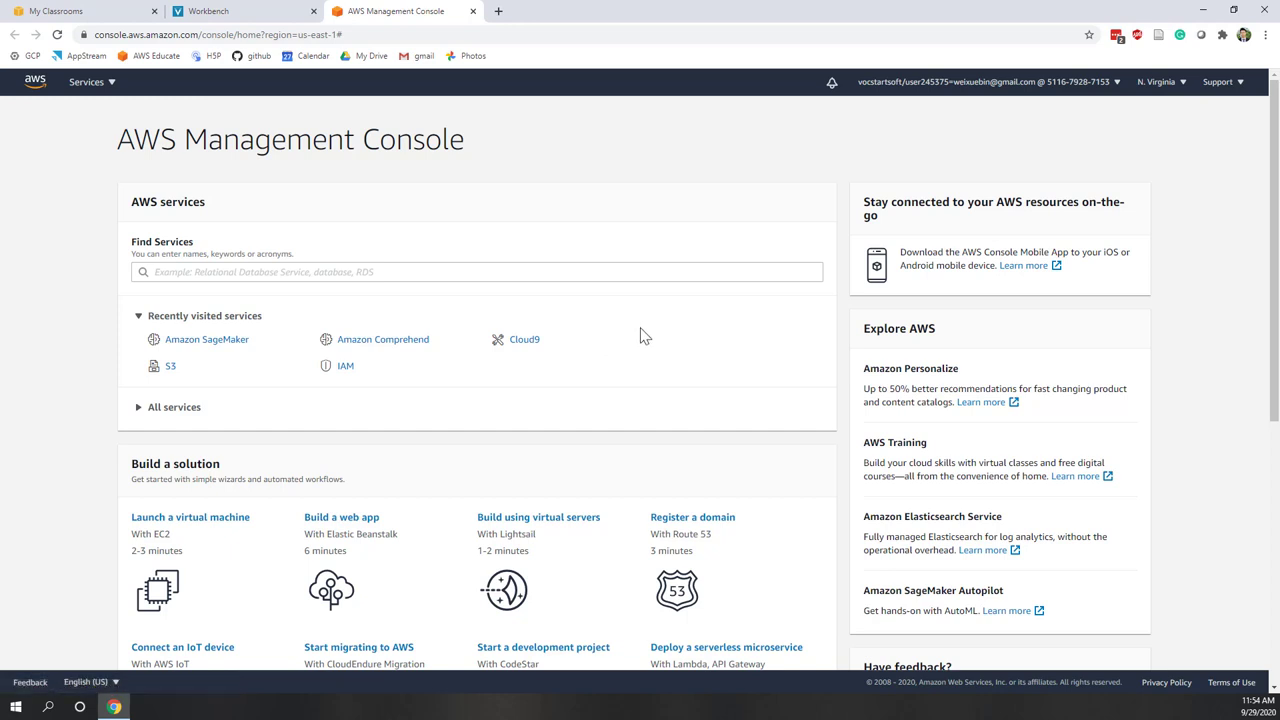
Open the Amazon SageMaker notebook instances and start the ia340 instance.
{"action": "left_click", "coordinate": [220, 348]}
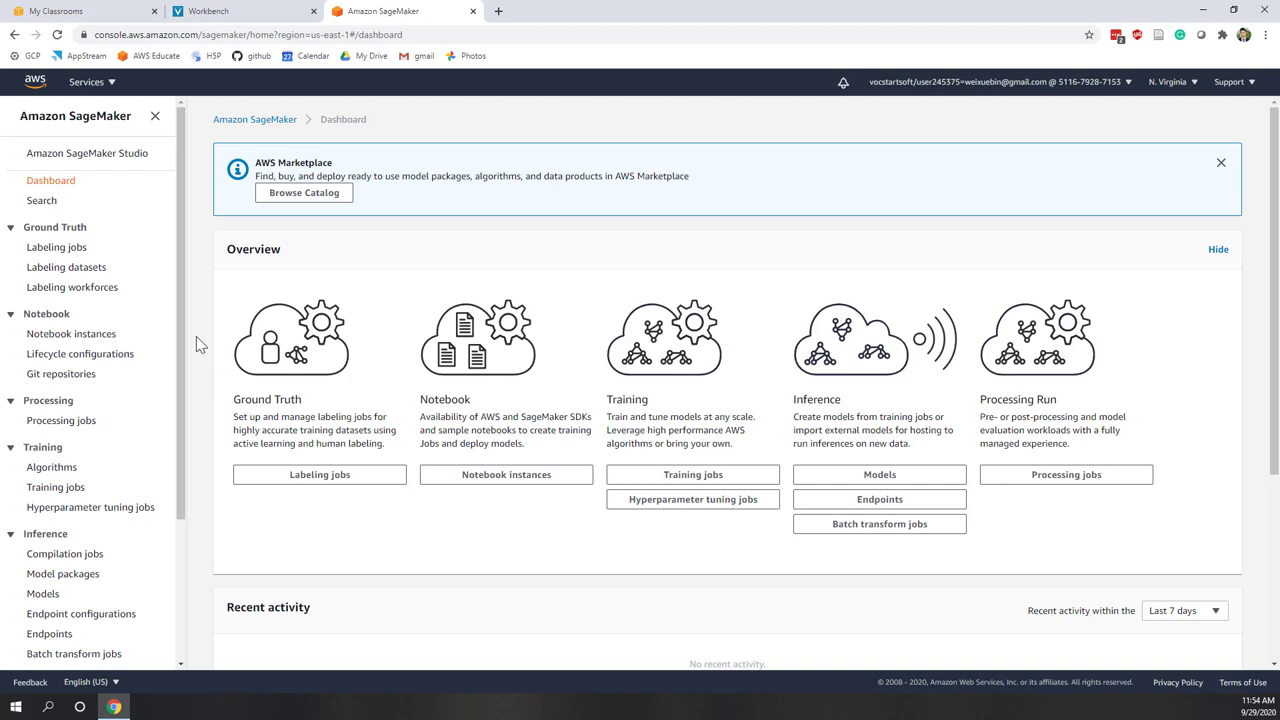
{"action": "left_click", "coordinate": [83, 340]}
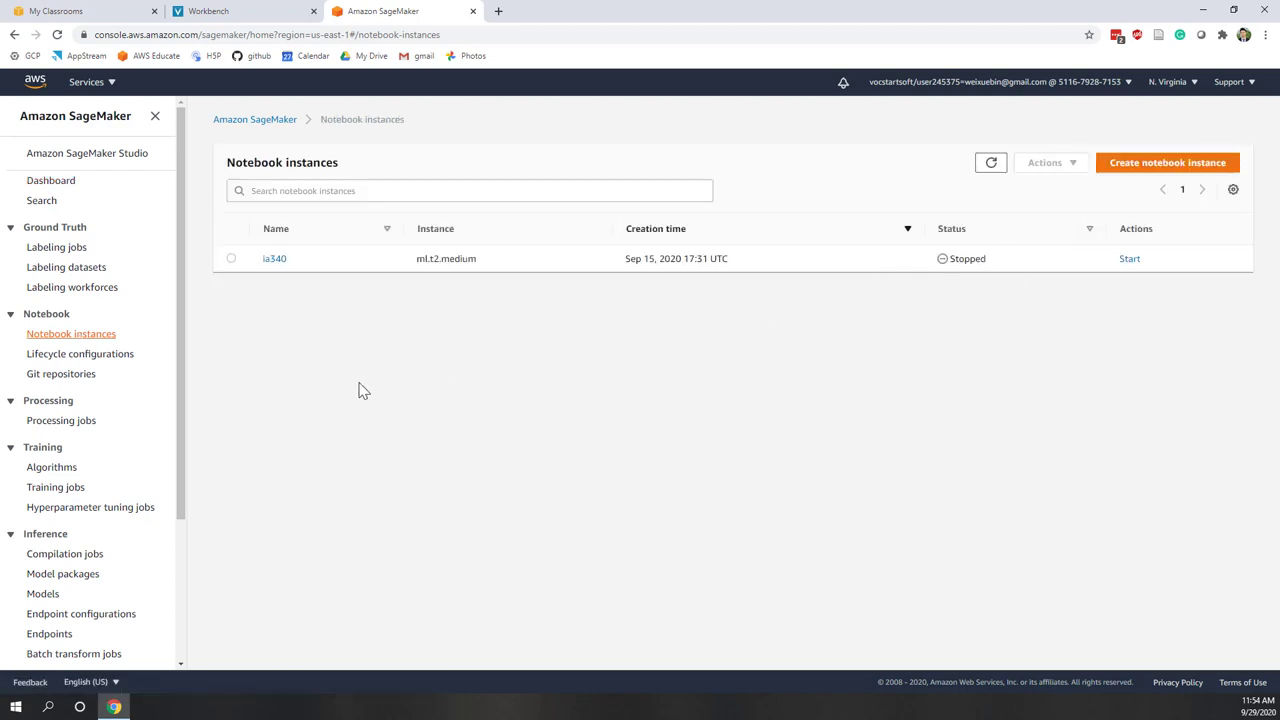
{"action": "left_click", "coordinate": [231, 259]}
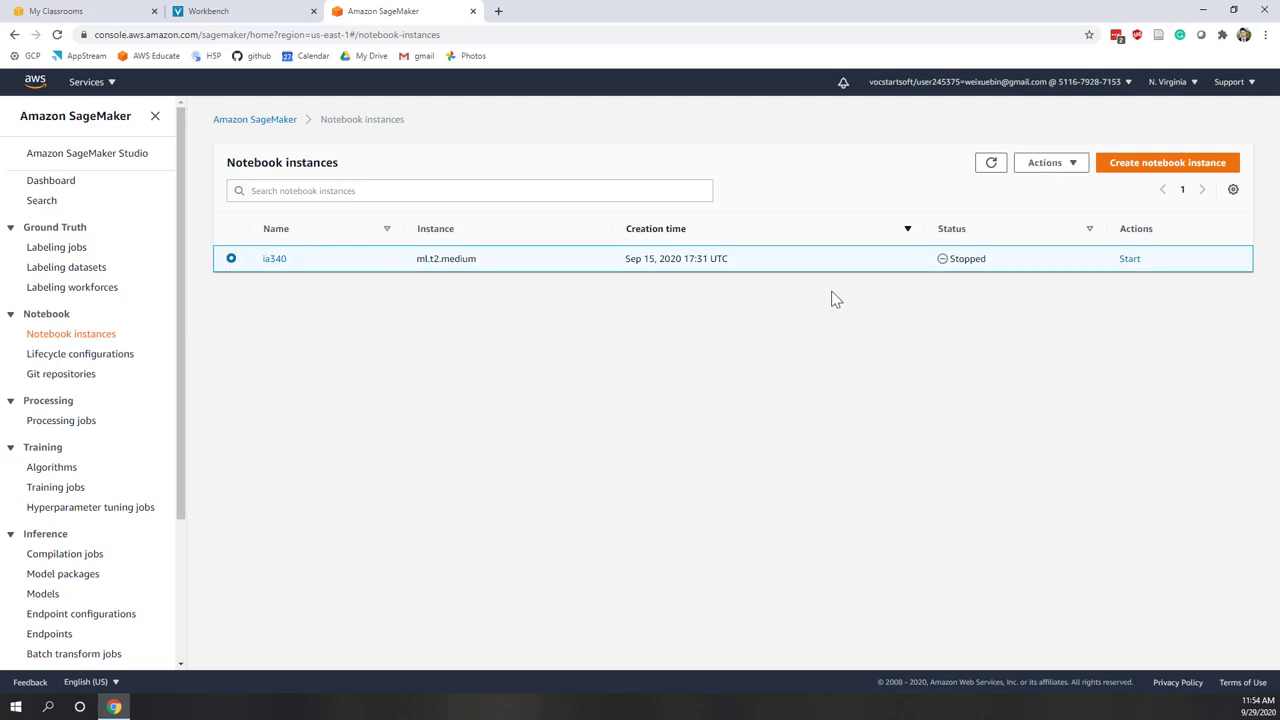
{"action": "left_click", "coordinate": [1050, 168]}
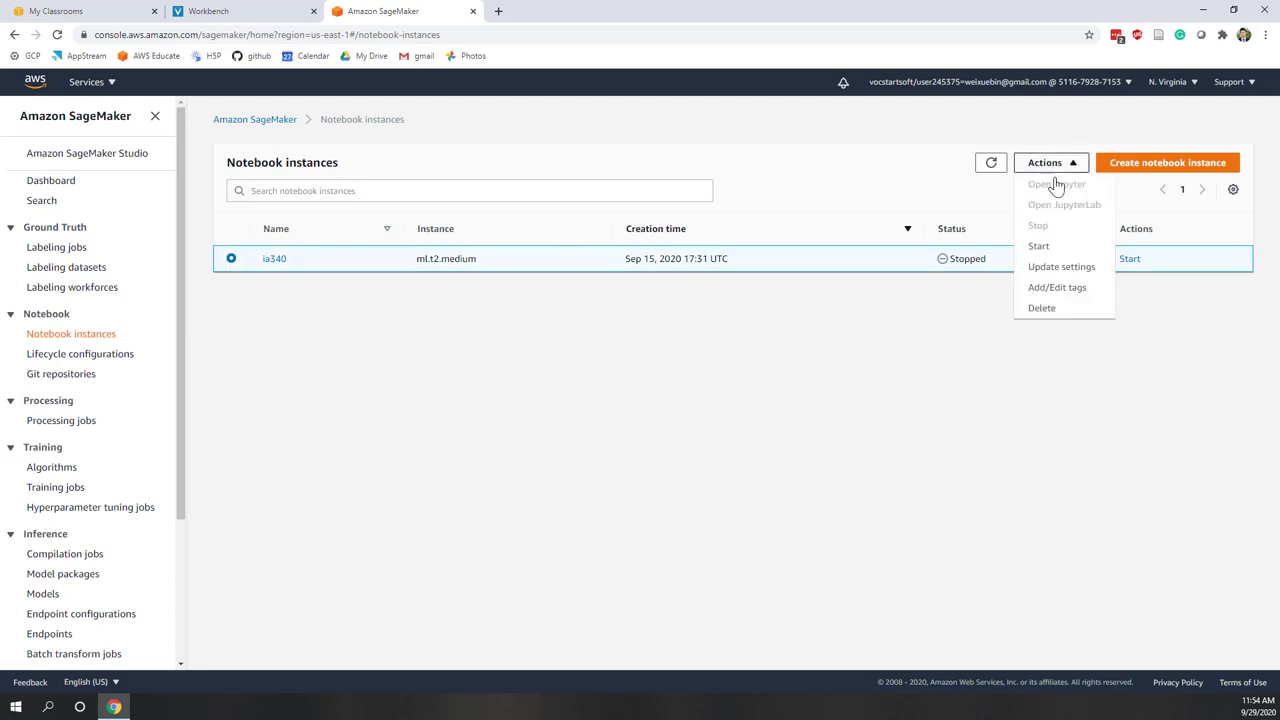
{"action": "left_click", "coordinate": [1060, 248]}
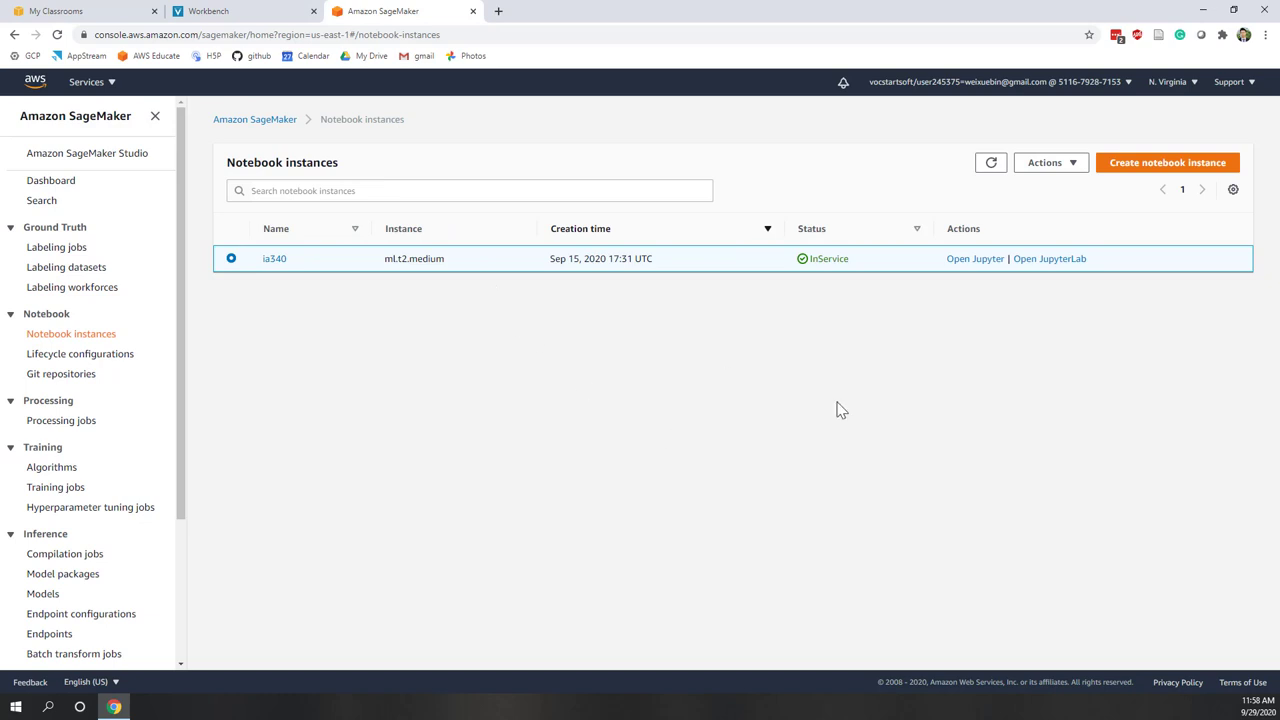
Open the ia340 instance in JupyterLab and pull the latest changes into its Git repository.
{"action": "left_click", "coordinate": [1050, 259]}
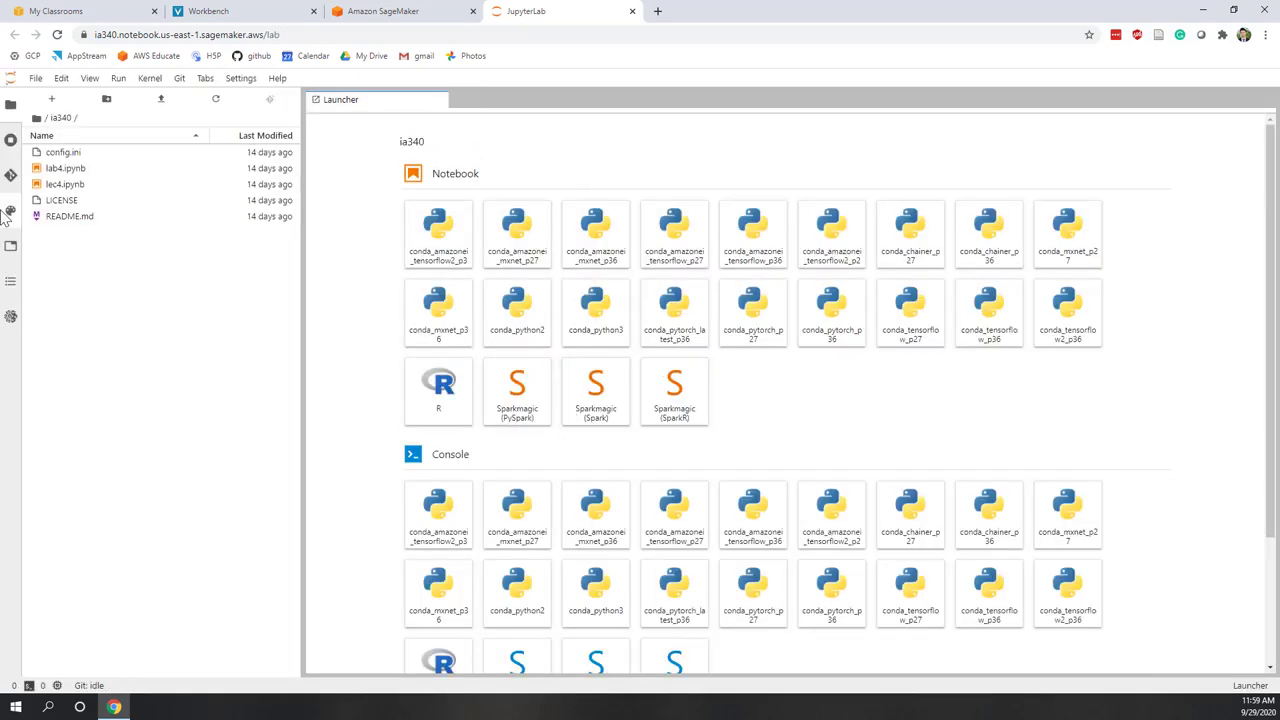
{"action": "left_click", "coordinate": [11, 175]}
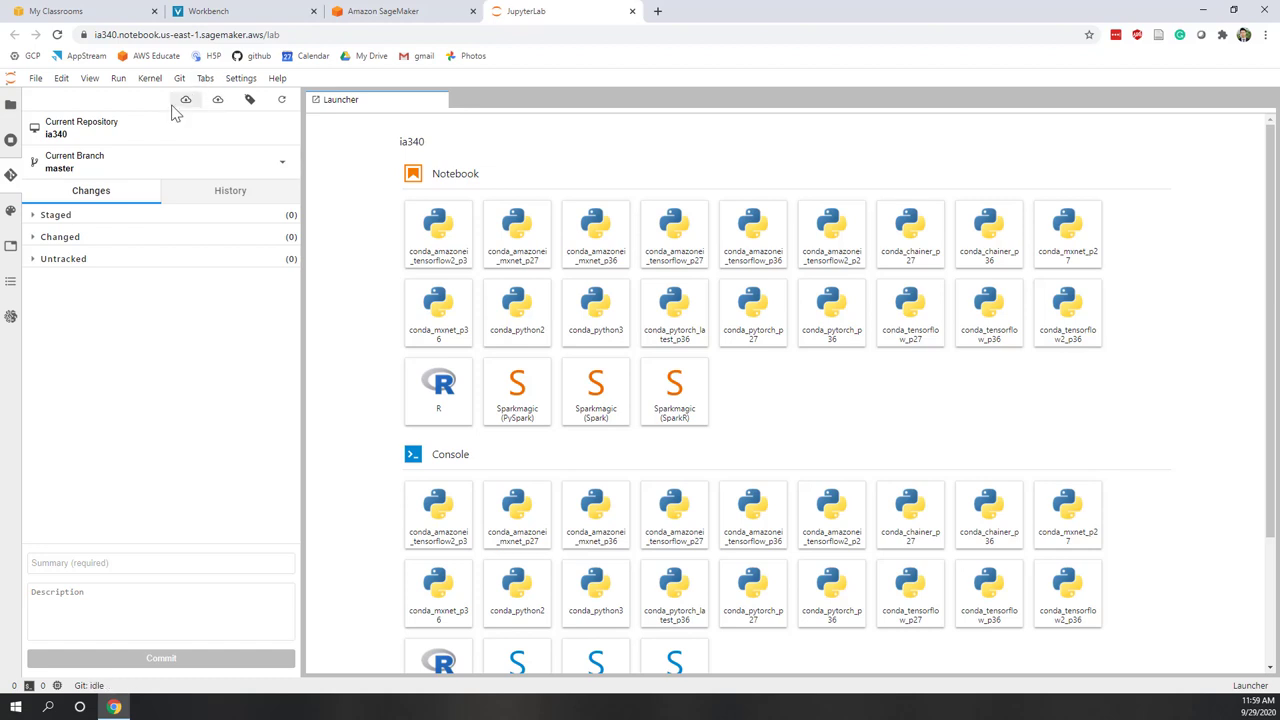
{"action": "left_click", "coordinate": [10, 177]}
{"action": "left_click", "coordinate": [10, 177]}
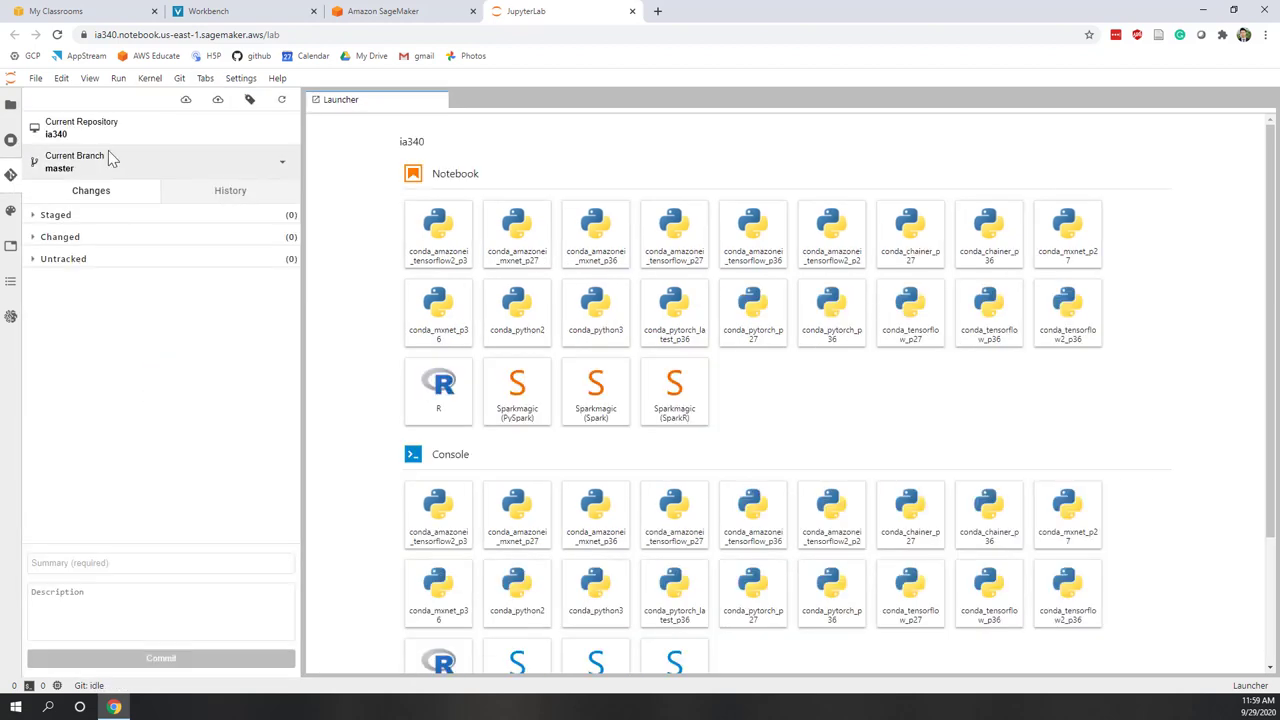
{"action": "left_click", "coordinate": [185, 104]}
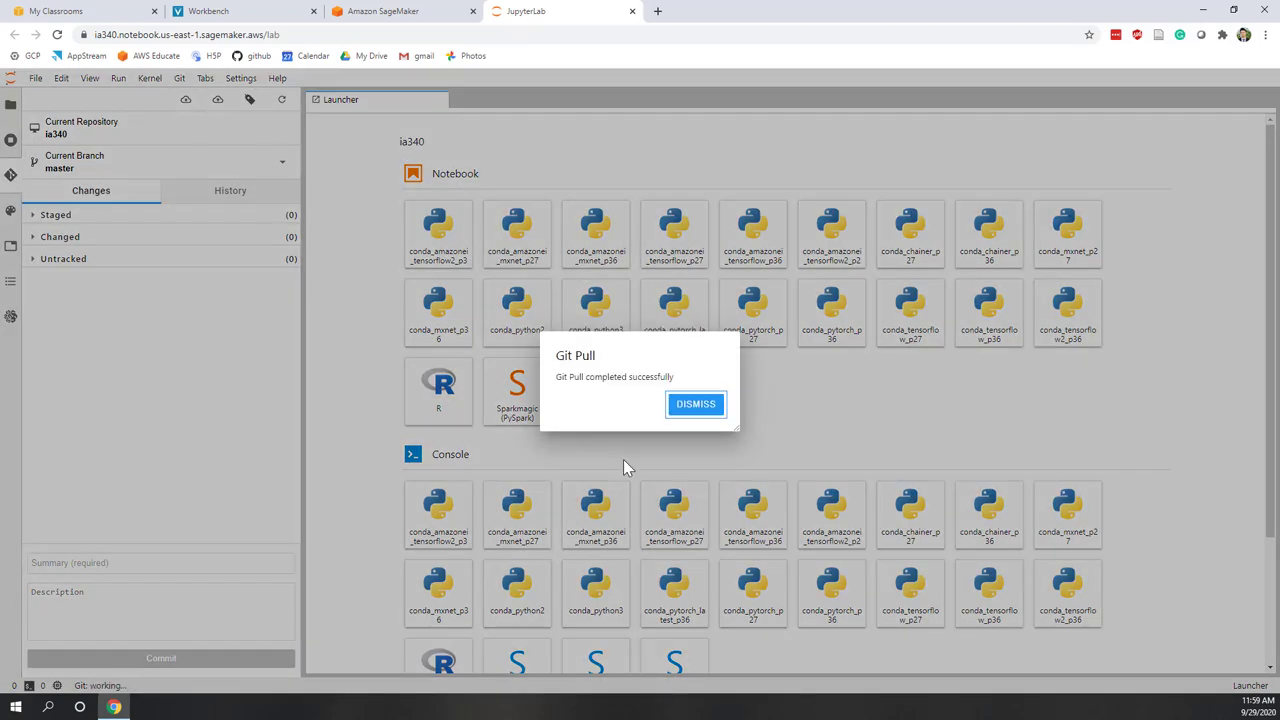
{"action": "left_click", "coordinate": [715, 407]}
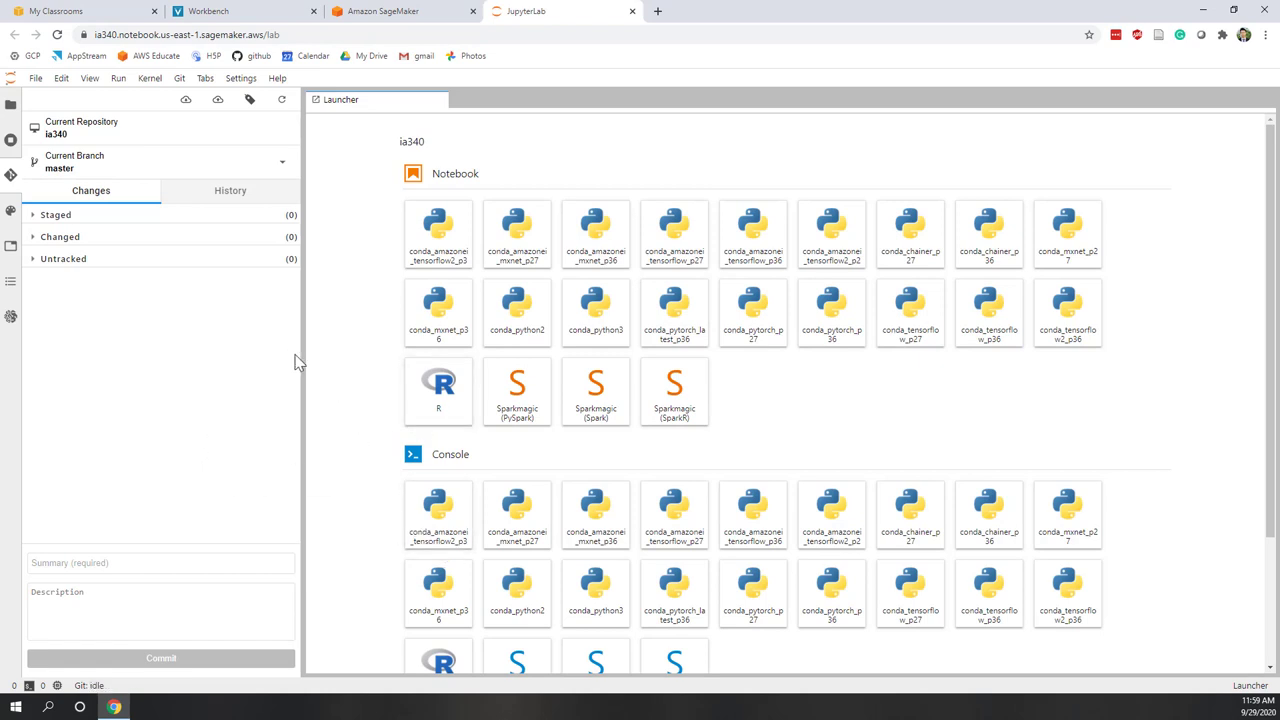
Return to Amazon SageMaker, open the ia340 instance in classic Jupyter and create a new text file in the ia340 folder.
{"action": "left_click", "coordinate": [402, 10]}
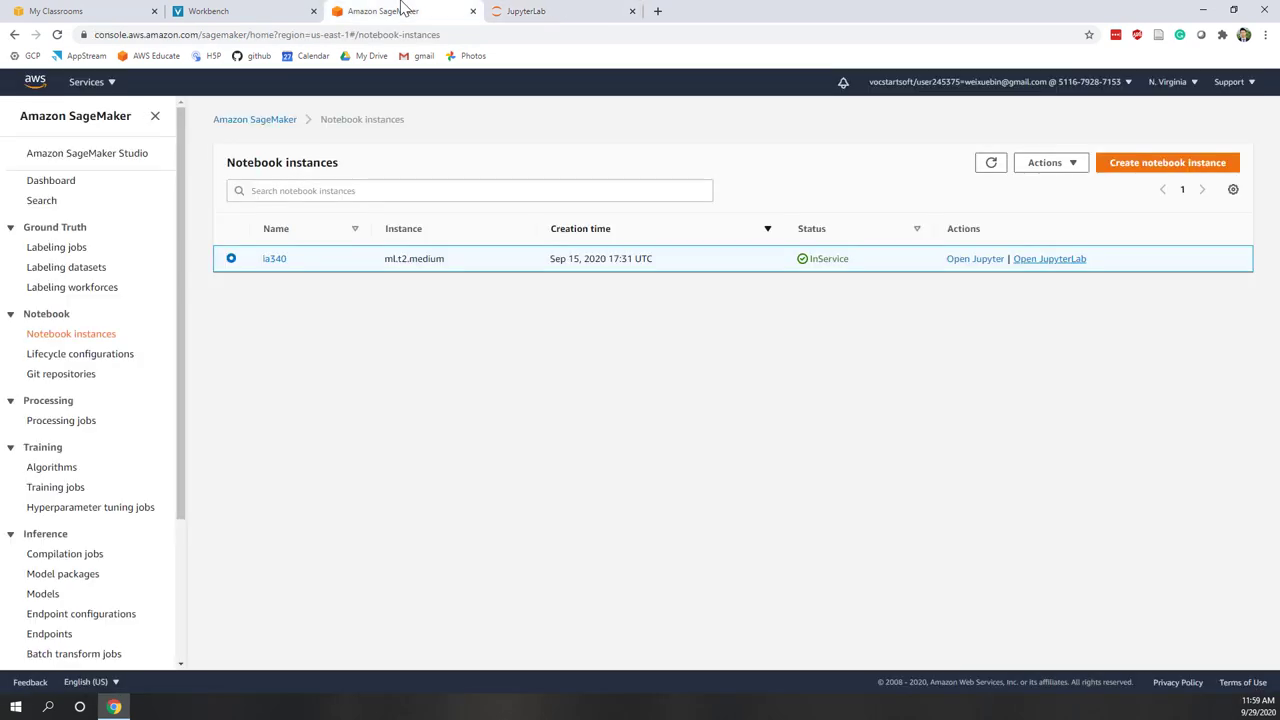
{"action": "left_click", "coordinate": [975, 262]}
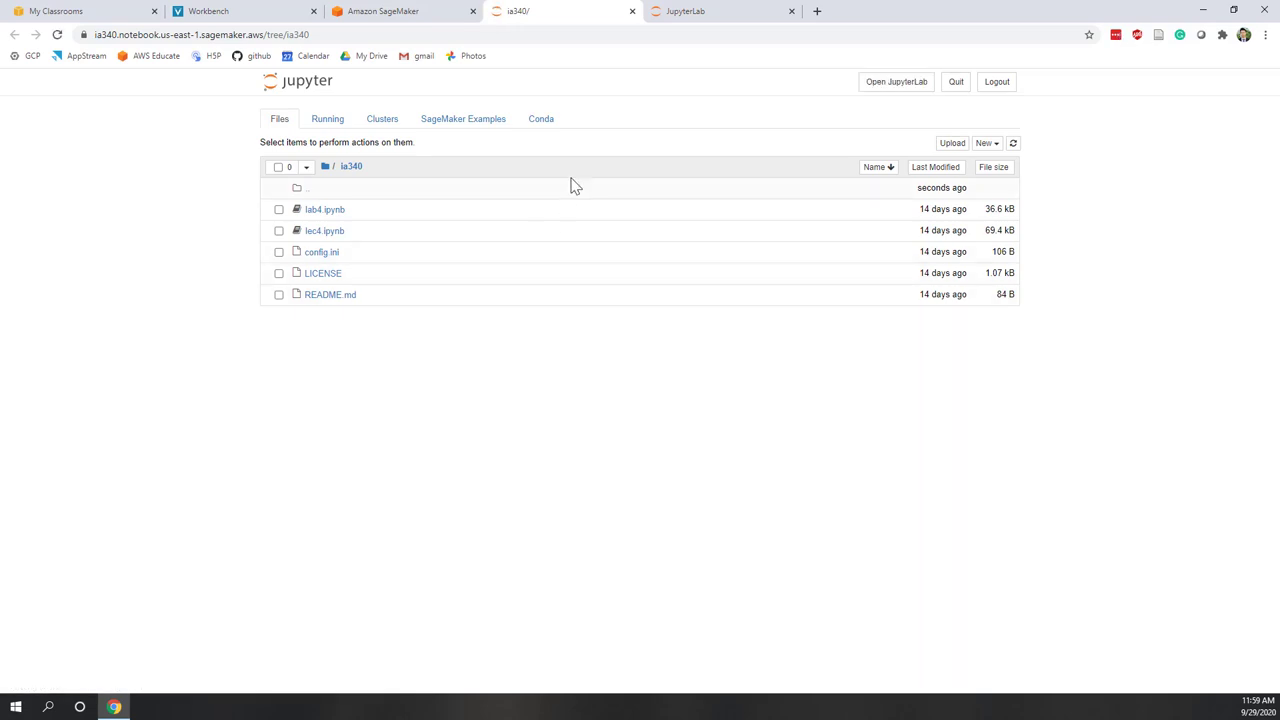
{"action": "left_click", "coordinate": [985, 143]}
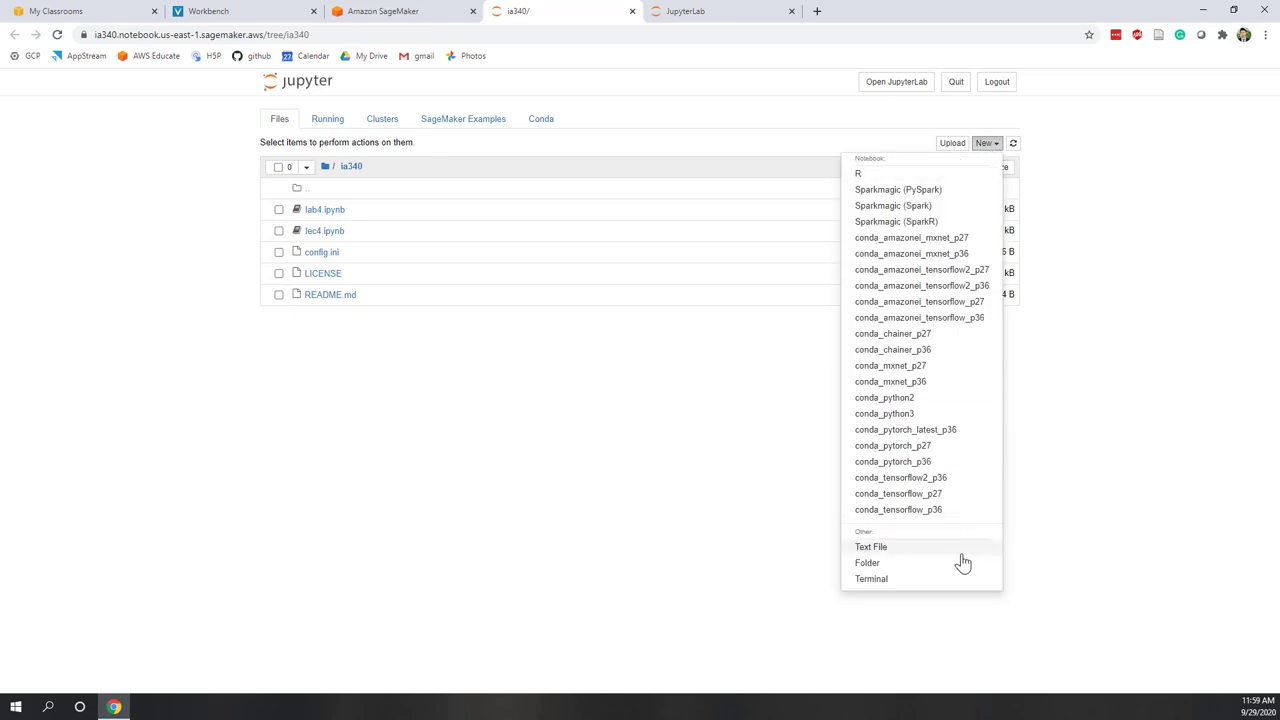
{"action": "left_click", "coordinate": [872, 548]}
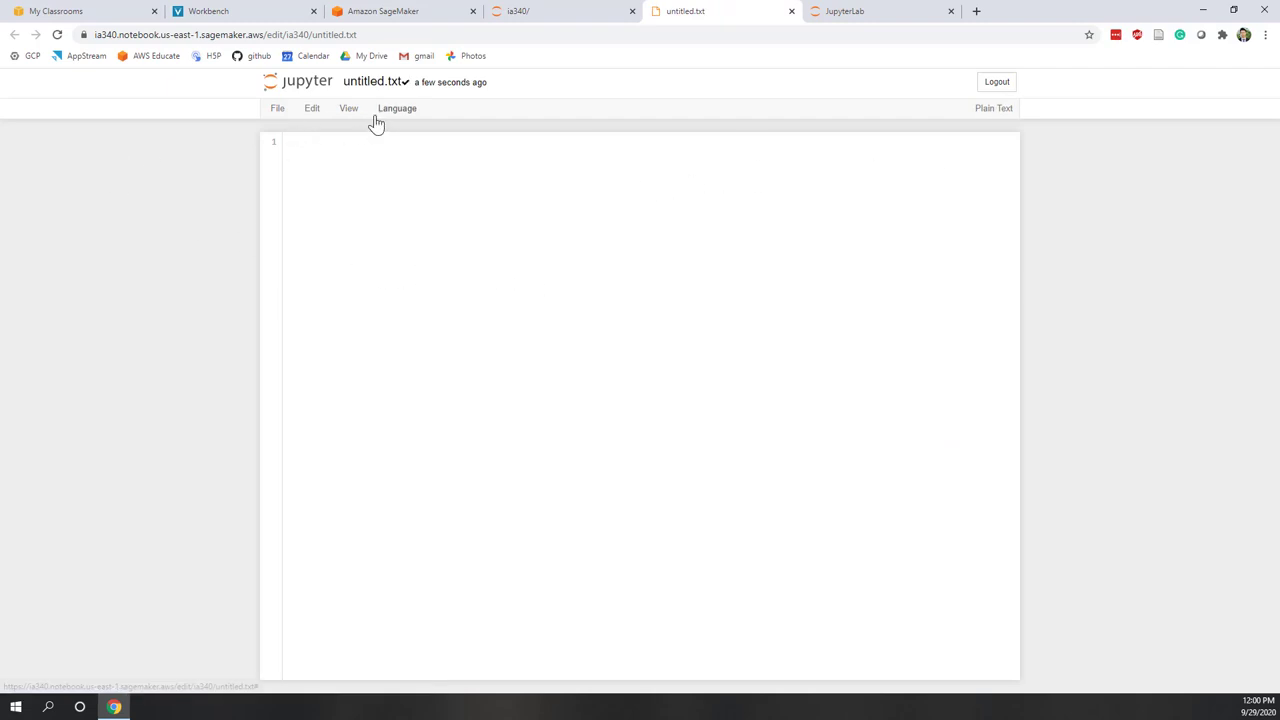
Save the empty text file and close its editor to return to the ia340 file list.
{"action": "left_click", "coordinate": [278, 110]}
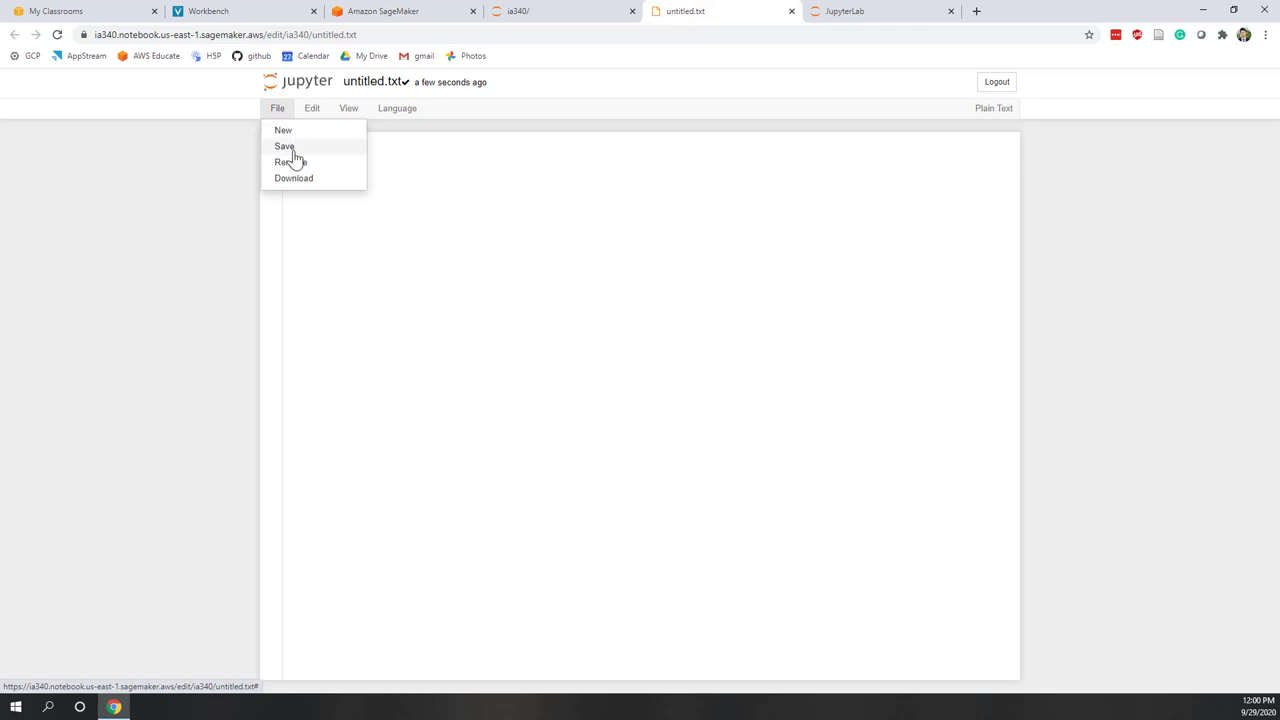
{"action": "left_click", "coordinate": [295, 148]}
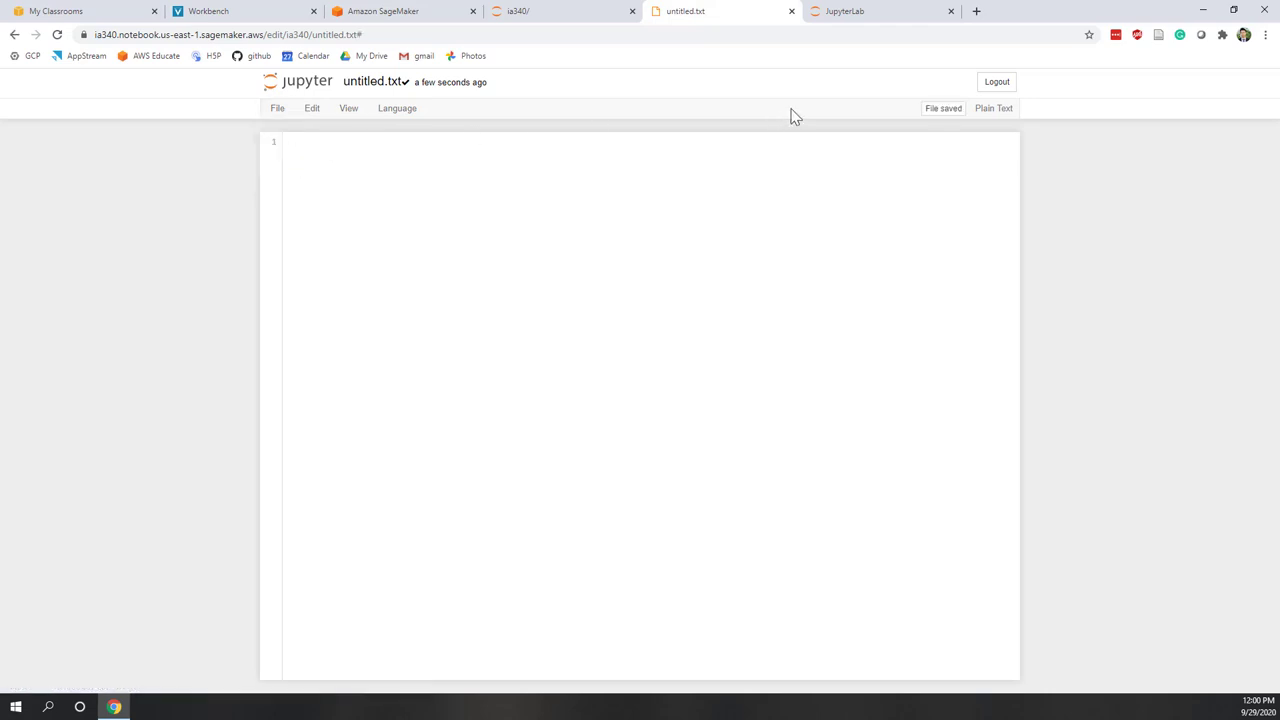
{"action": "left_click", "coordinate": [791, 12]}
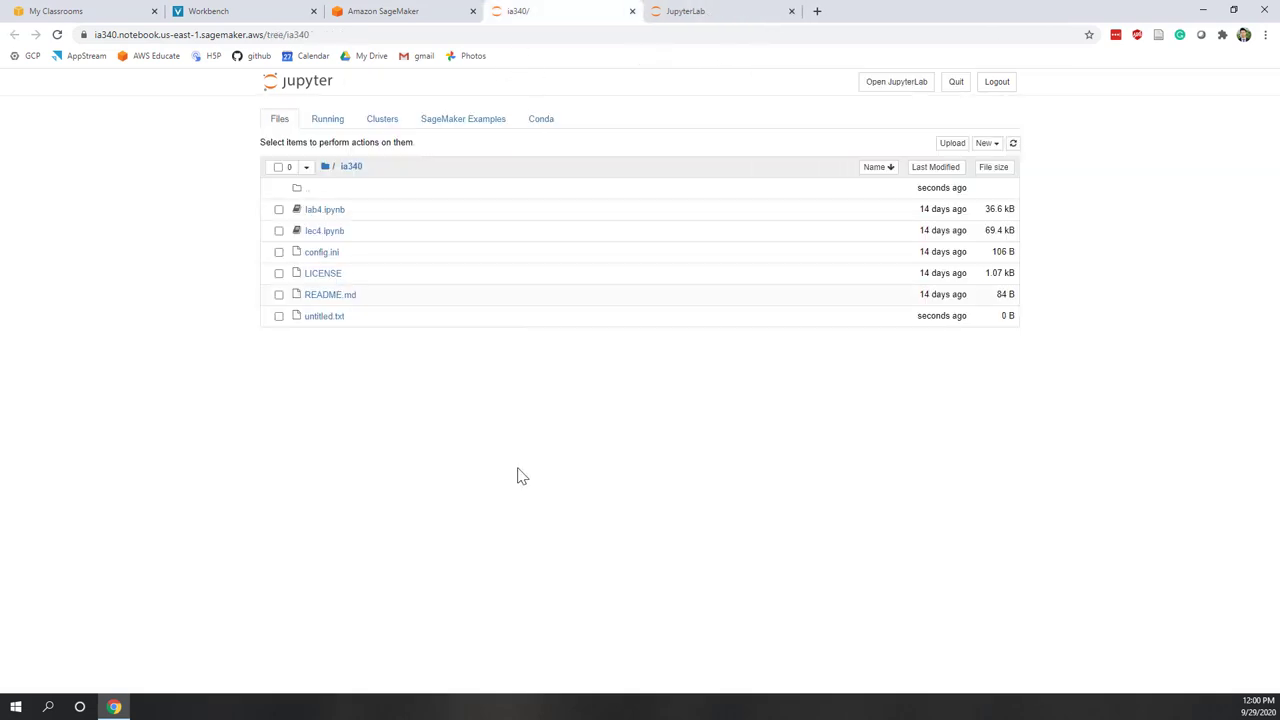
Rename untitled.txt in the ia340 folder as lec5.html.
{"action": "left_click", "coordinate": [279, 317]}
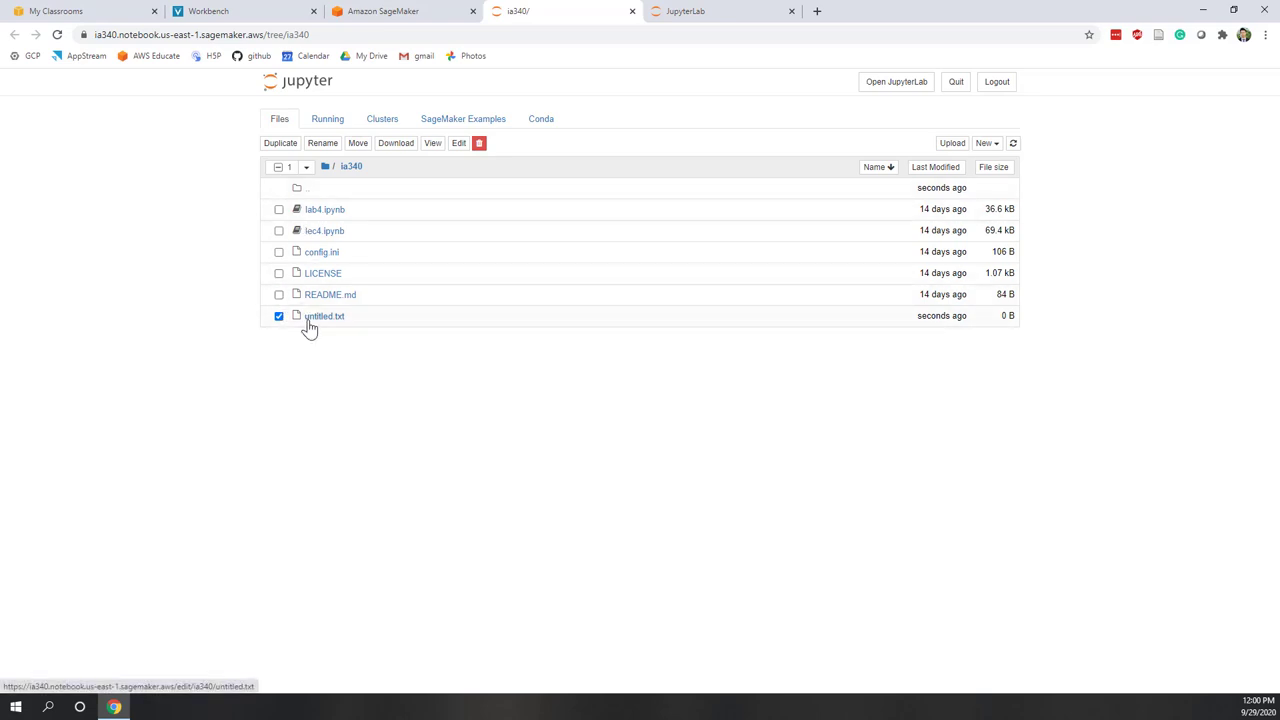
{"action": "left_click", "coordinate": [325, 147]}
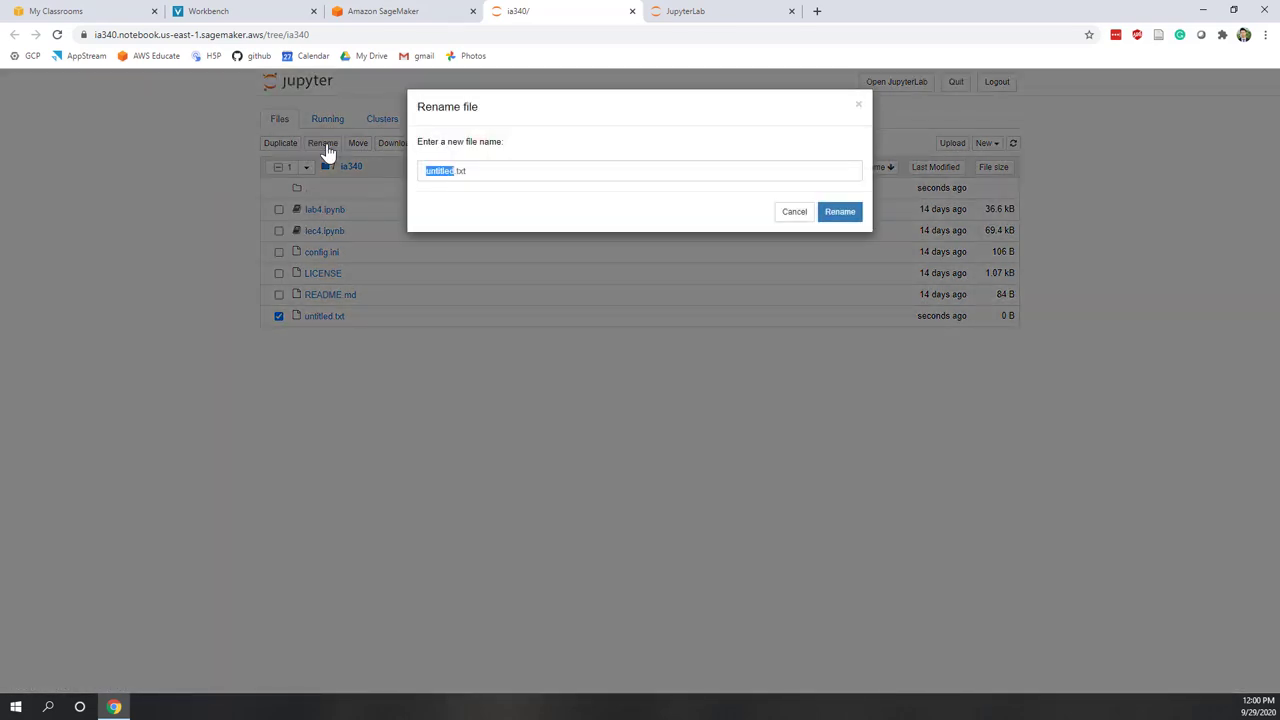
{"action": "left_click", "coordinate": [517, 174]}
{"action": "key", "text": "ctrl+a"}
{"action": "key", "text": "BackSpace"}
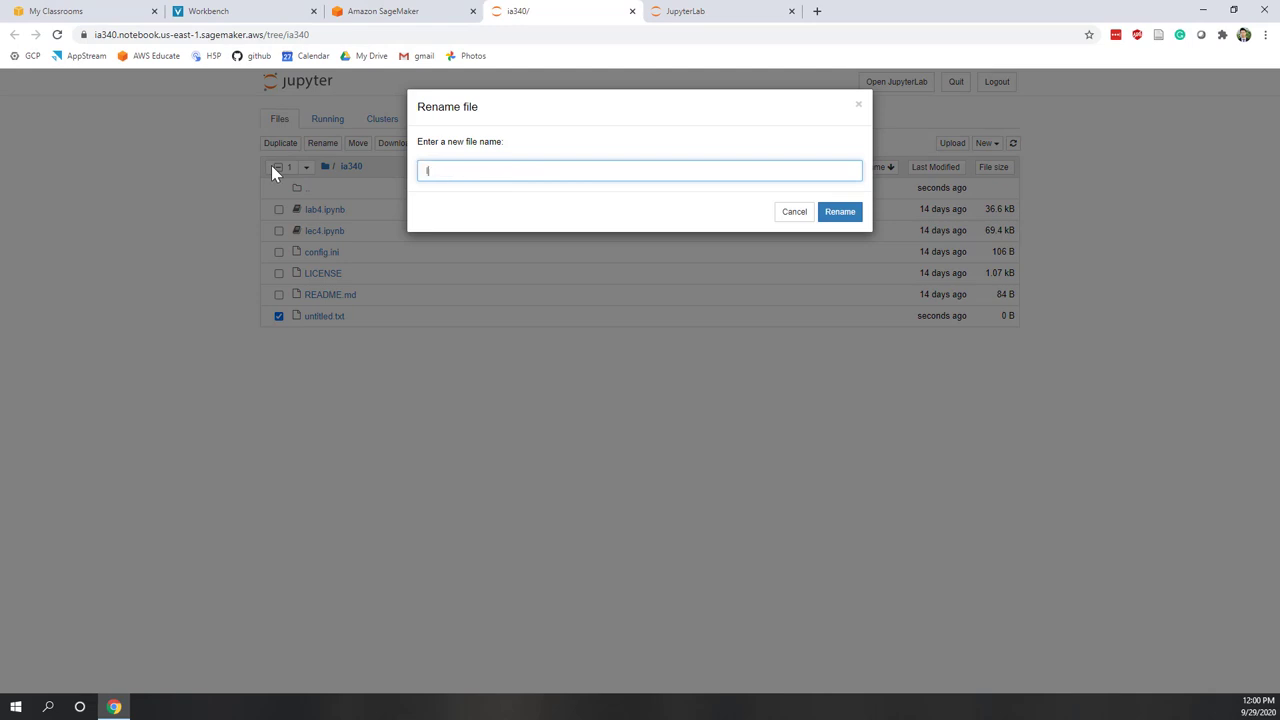
{"action": "type", "text": "lec5.html"}
{"action": "left_click", "coordinate": [840, 213]}
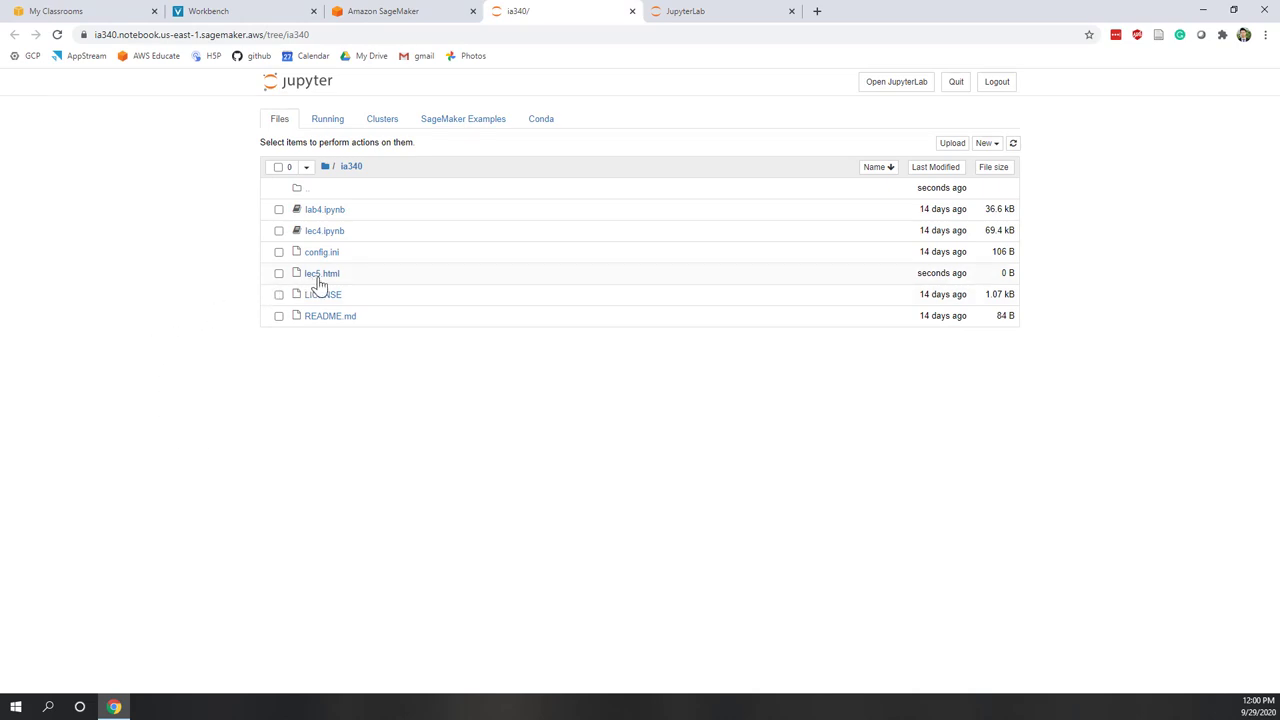
Open lec5.html for editing and set the editor's syntax language to HTML.
{"action": "left_click", "coordinate": [279, 274]}
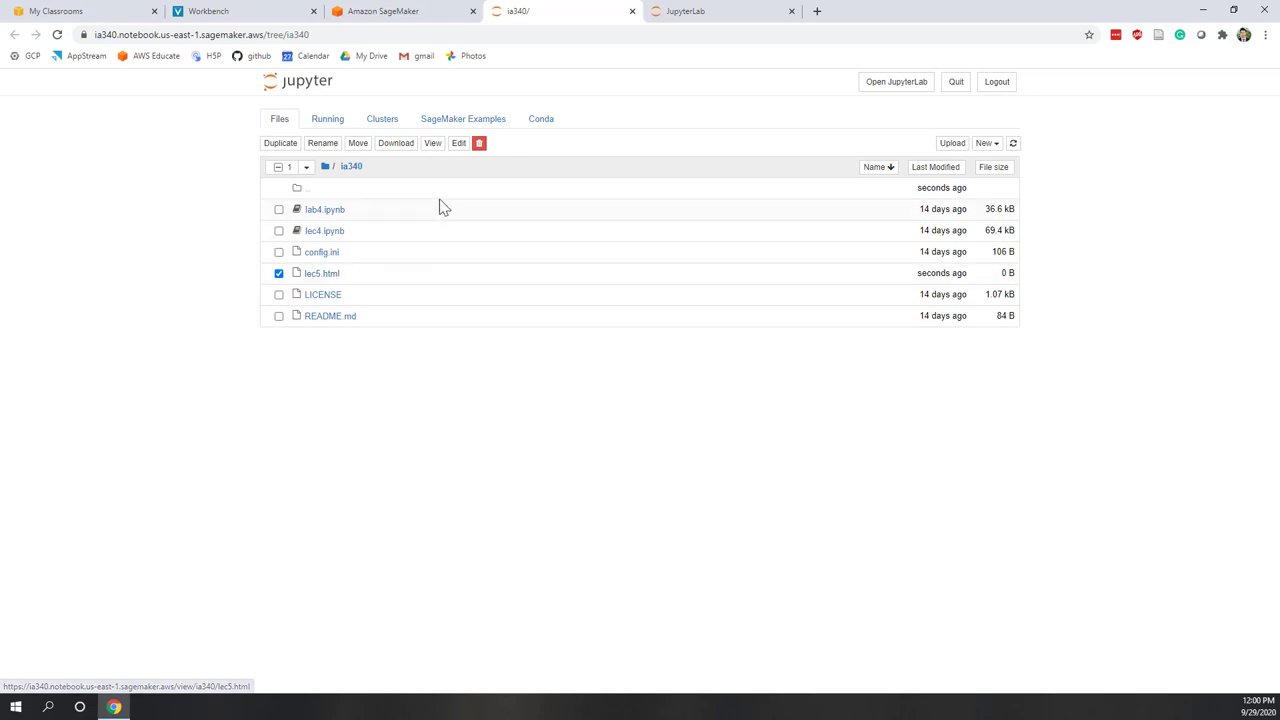
{"action": "left_click", "coordinate": [459, 145]}
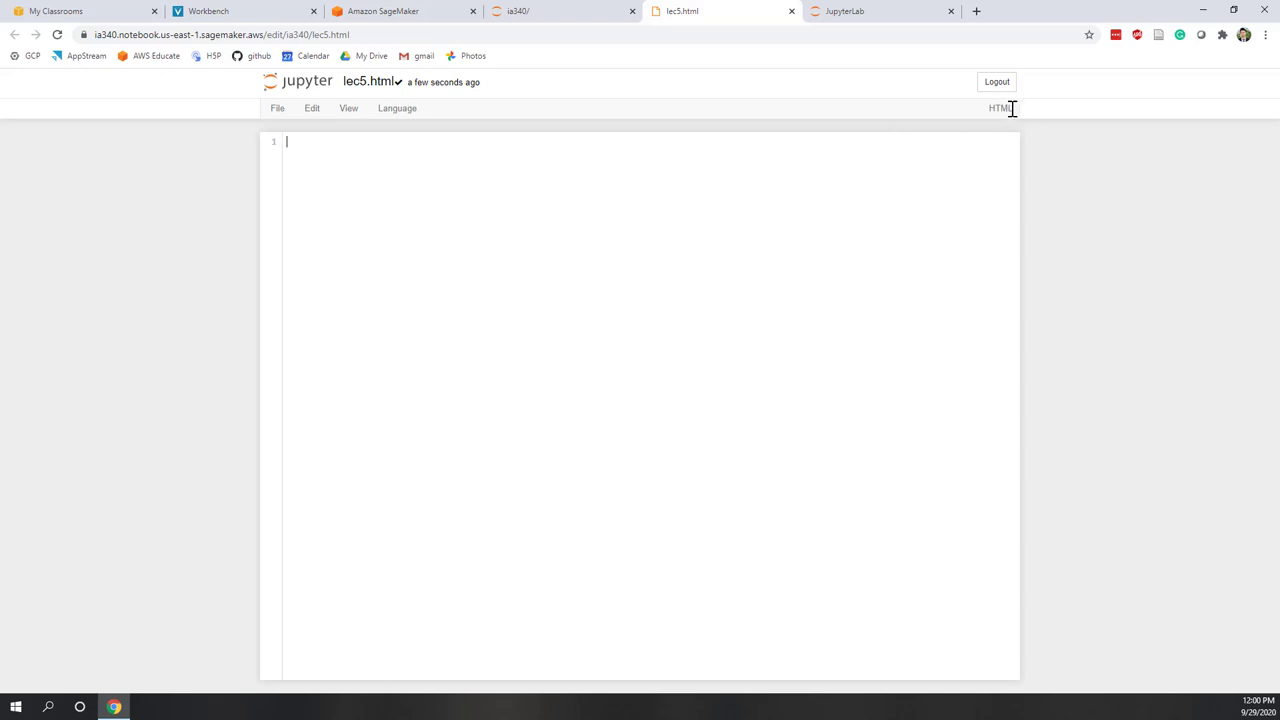
{"action": "left_click", "coordinate": [395, 110]}
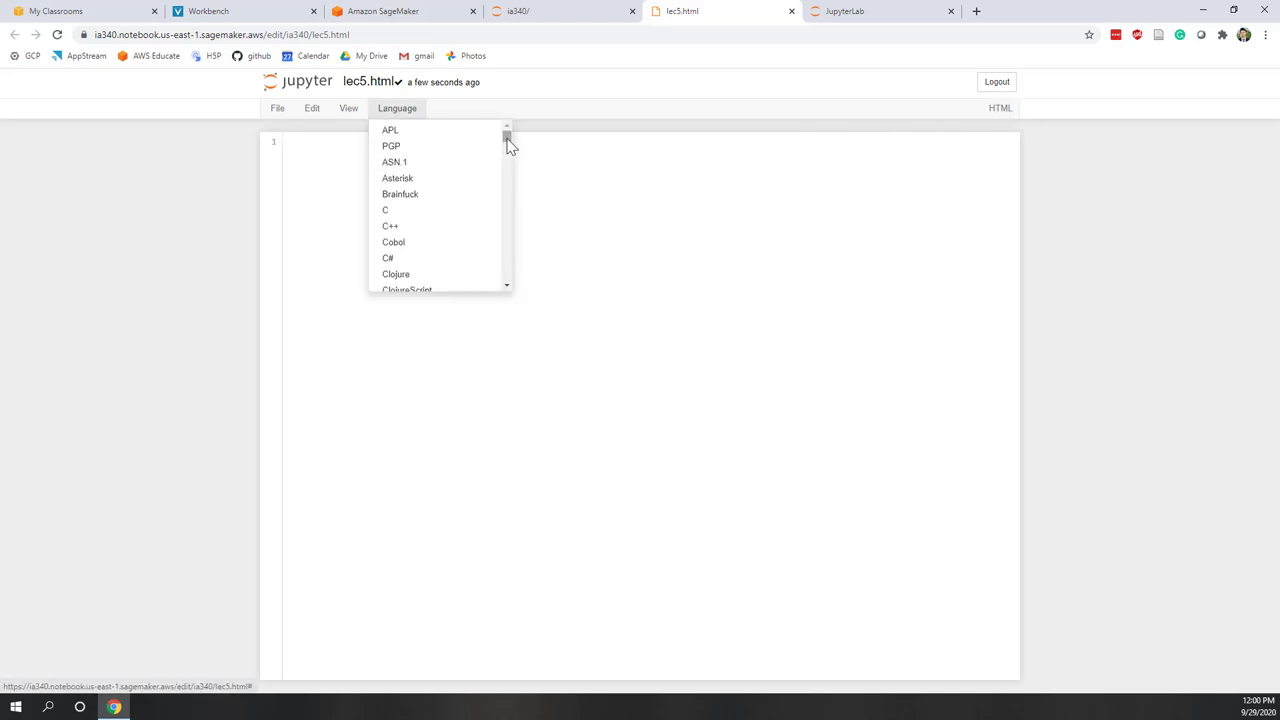
{"action": "left_click_drag", "start_coordinate": [508, 143], "coordinate": [508, 194]}
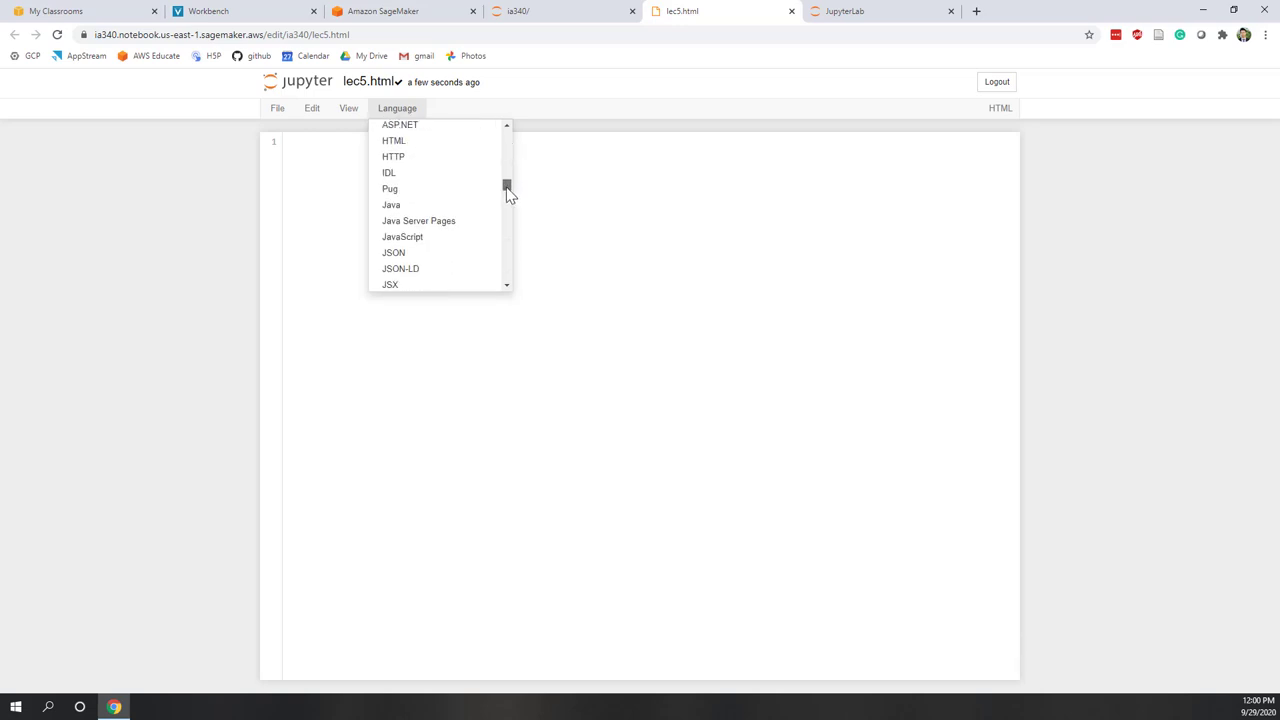
{"action": "left_click", "coordinate": [408, 144]}
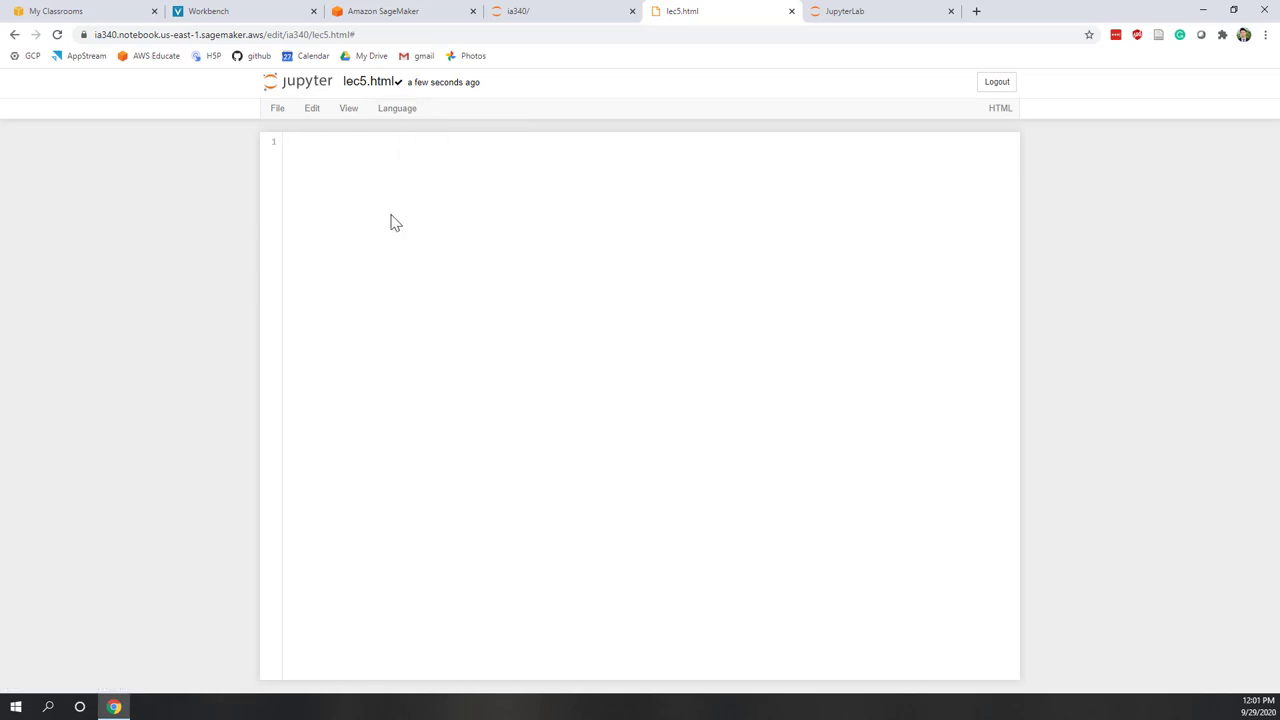
{"action": "key", "text": "alt+Tab"}
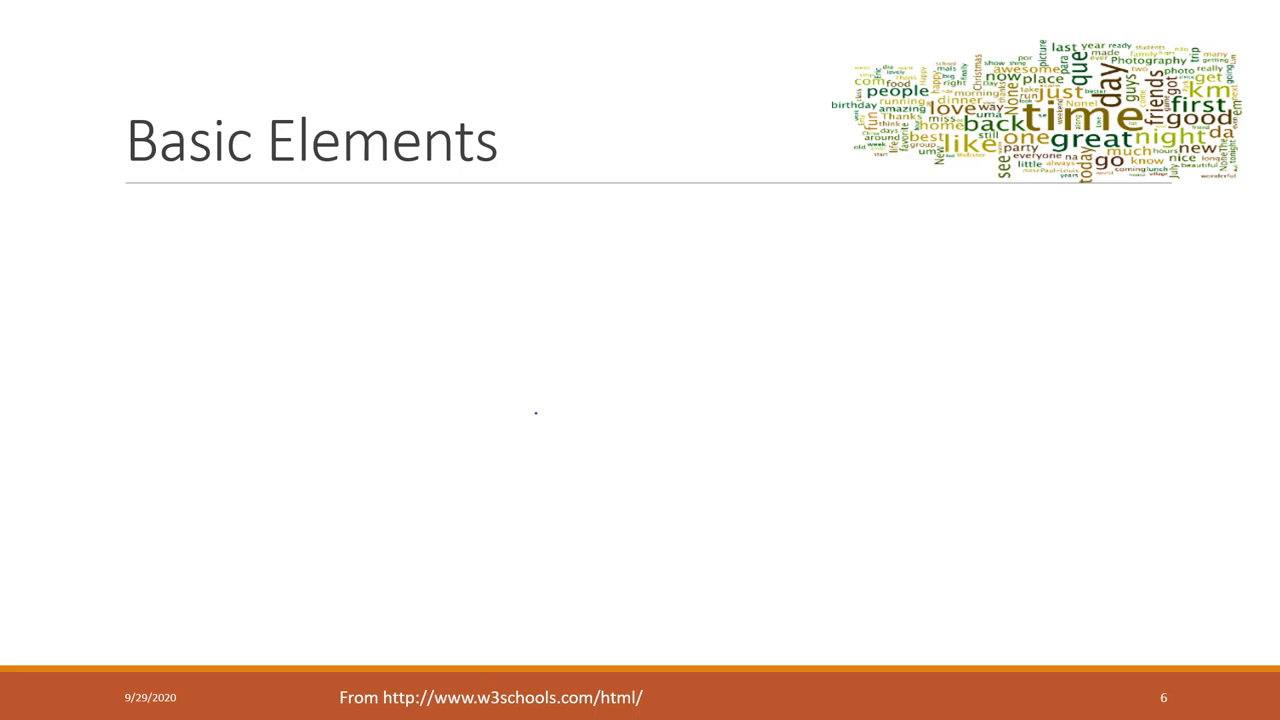
{"action": "key", "text": "Right"}
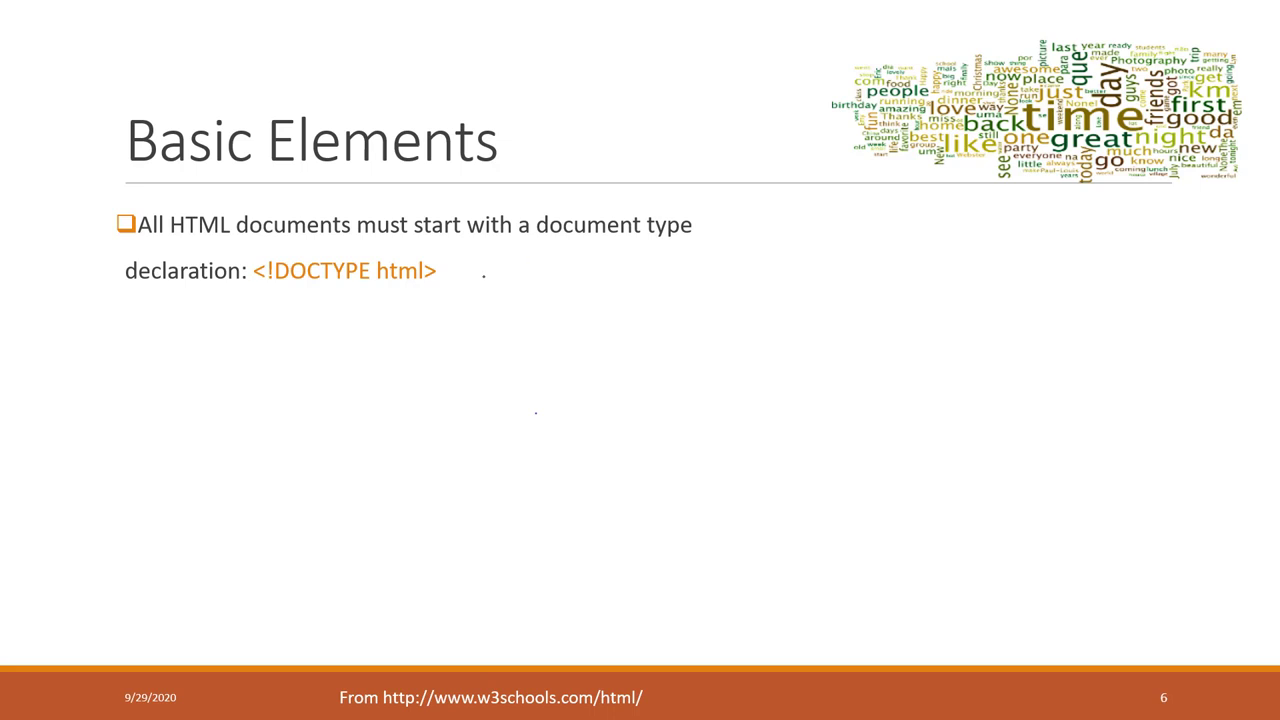
{"action": "left_click_drag", "start_coordinate": [253, 284], "coordinate": [280, 284]}
{"action": "left_click_drag", "start_coordinate": [413, 287], "coordinate": [432, 287]}
{"action": "mouse_move", "coordinate": [270, 256]}
{"action": "left_mouse_down"}
{"action": "mouse_move", "coordinate": [276, 285]}
{"action": "mouse_move", "coordinate": [262, 256]}
{"action": "mouse_move", "coordinate": [360, 284]}
{"action": "left_mouse_up"}
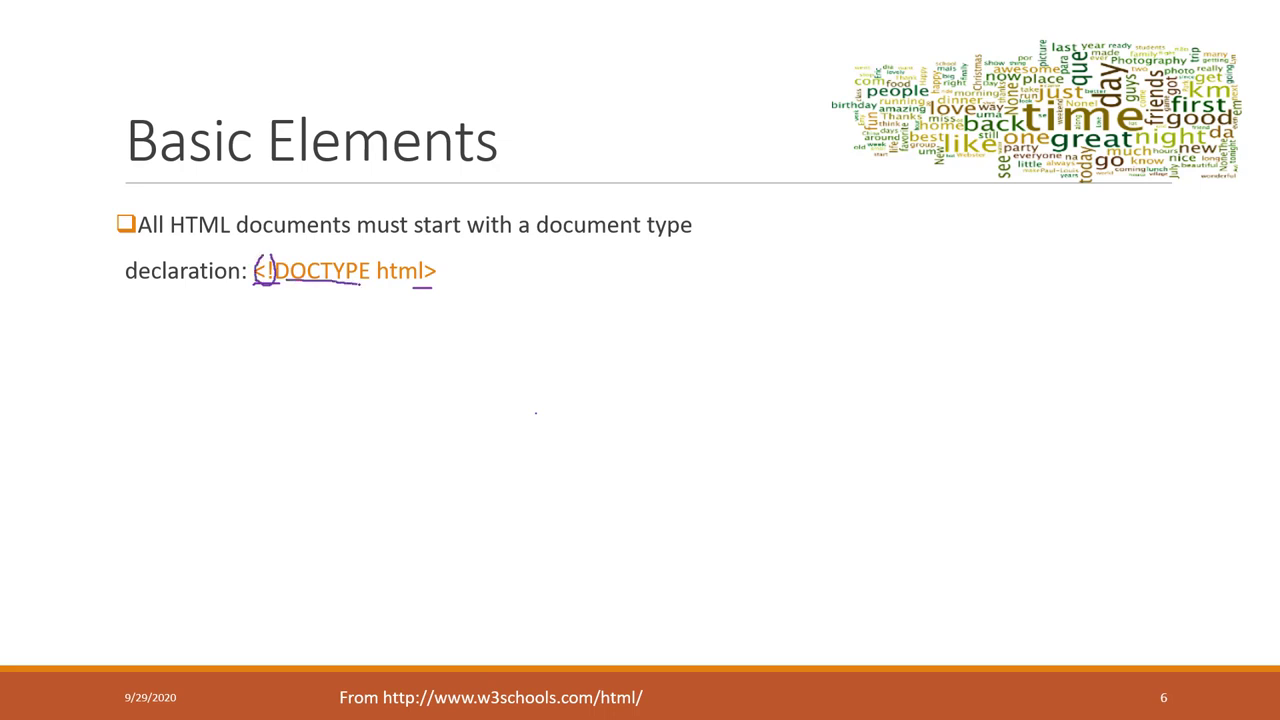